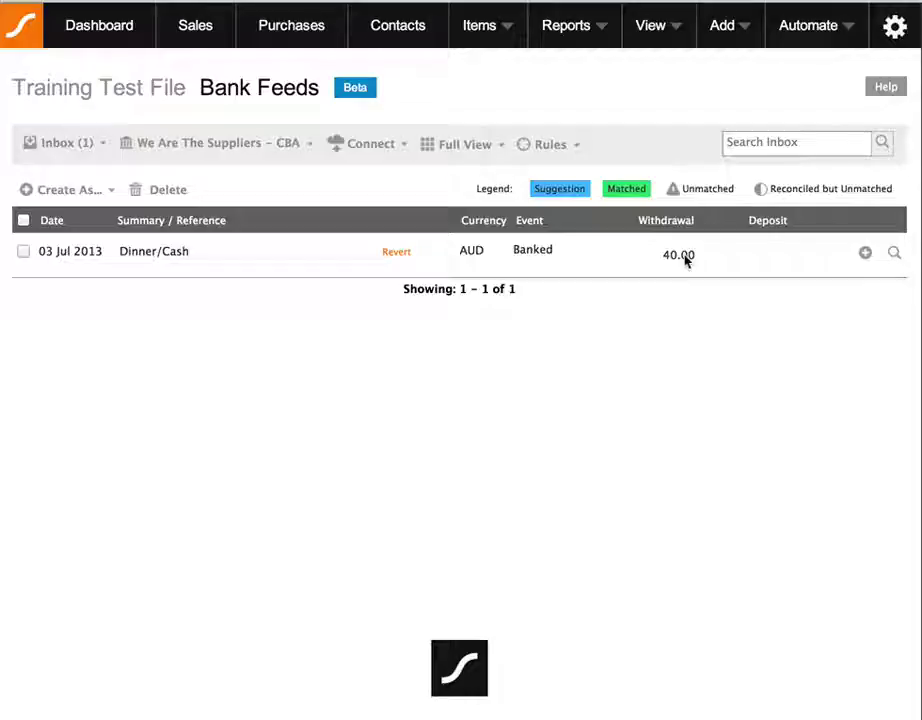
# Step: Start a journal for the withdrawal with a 20.00 debit line to Expense: Entertainment
pyautogui.click(865, 254)
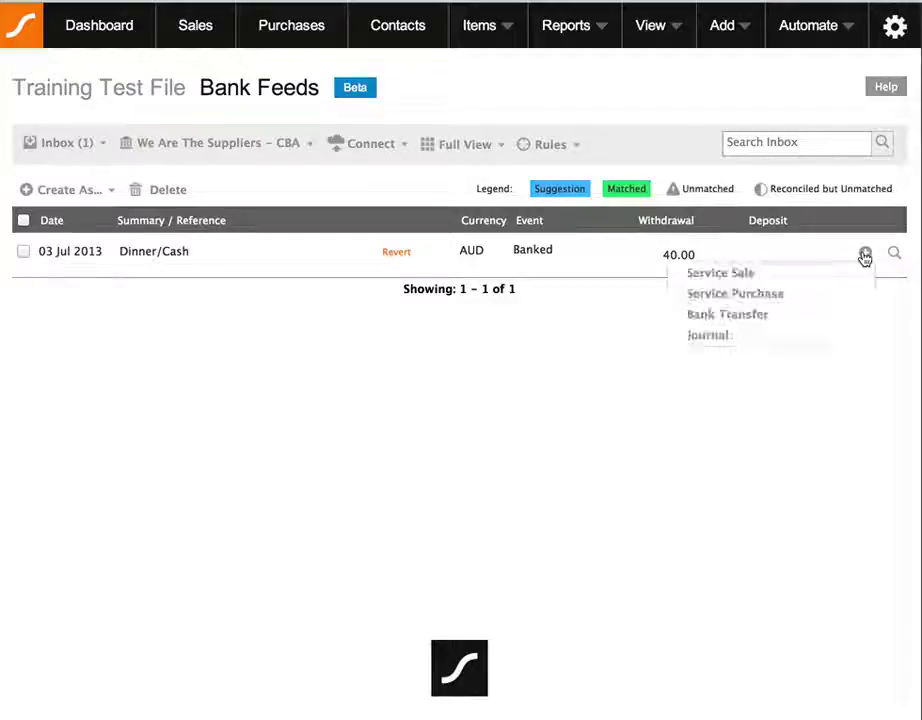
pyautogui.click(720, 334)
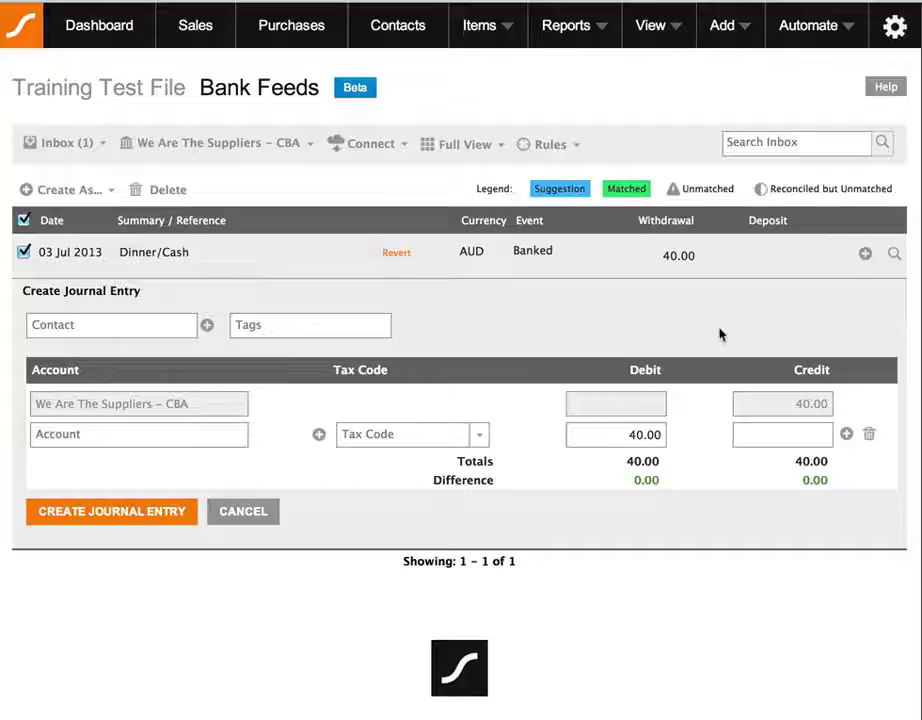
pyautogui.click(202, 436)
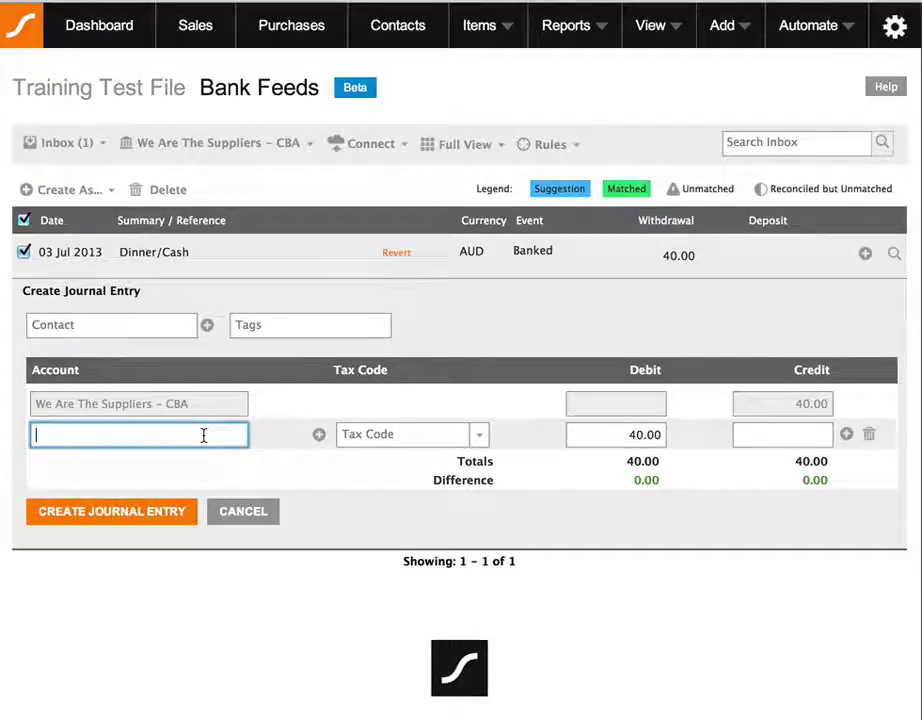
pyautogui.write('expe')
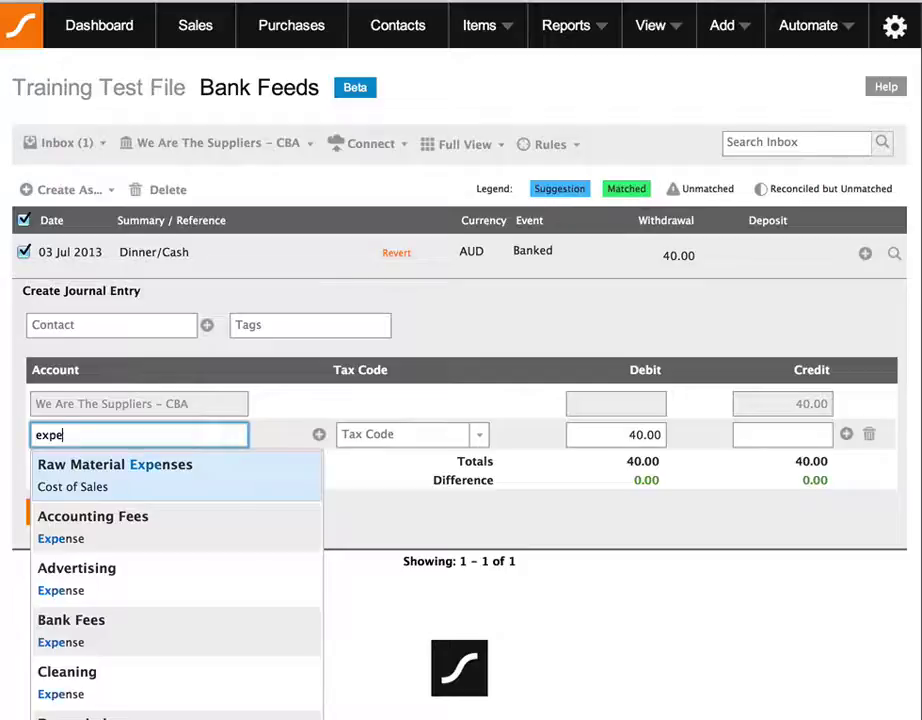
pyautogui.write('nse')
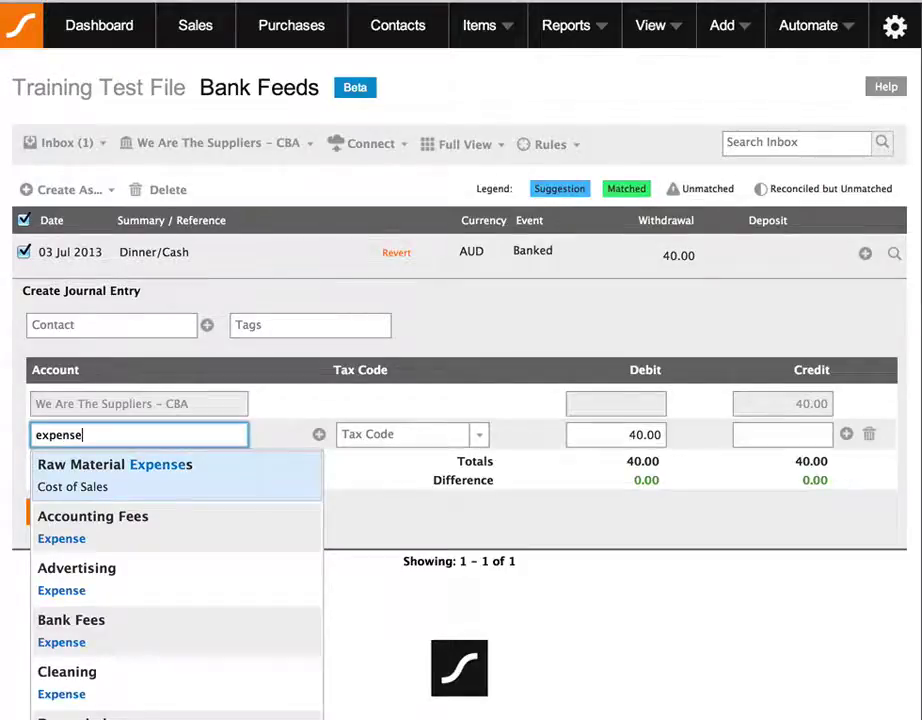
pyautogui.scroll(-5, 177, 580)
pyautogui.scroll(-10, 177, 580)
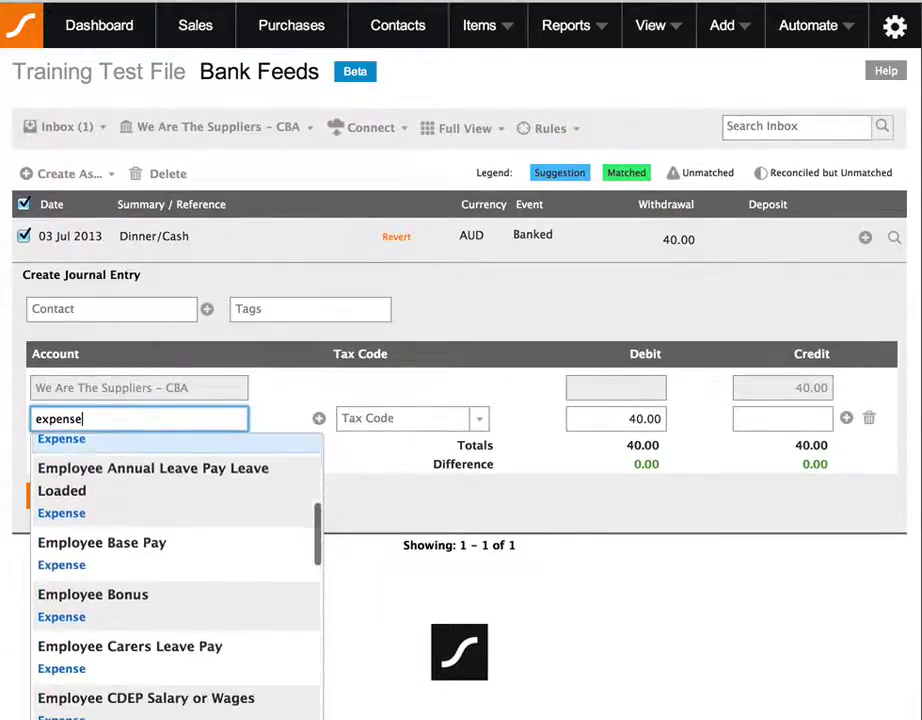
pyautogui.scroll(-10, 177, 580)
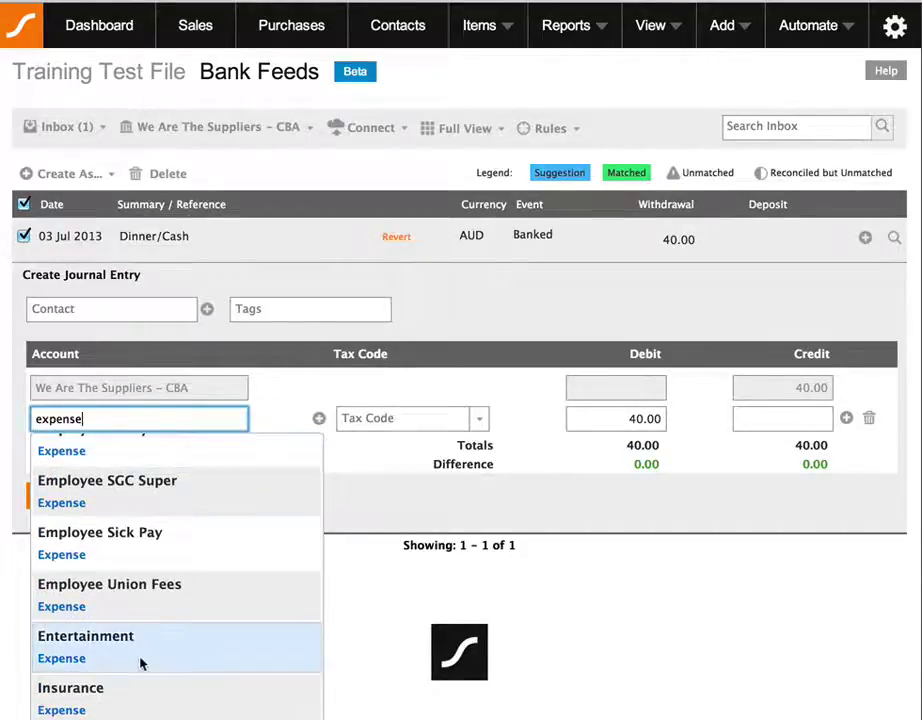
pyautogui.click(140, 660)
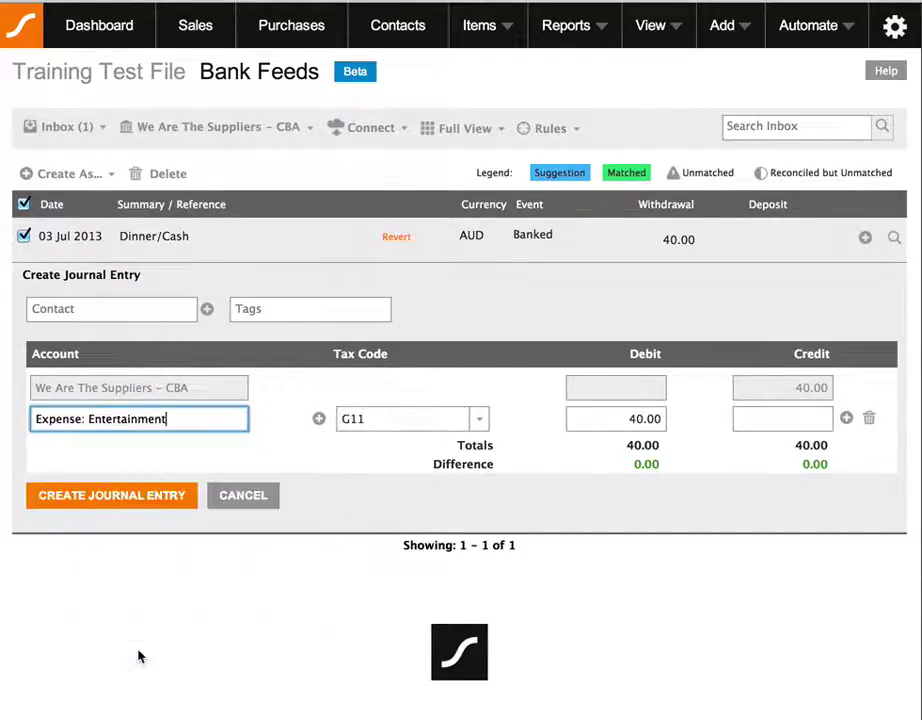
pyautogui.click(641, 419)
pyautogui.press('BackSpace')
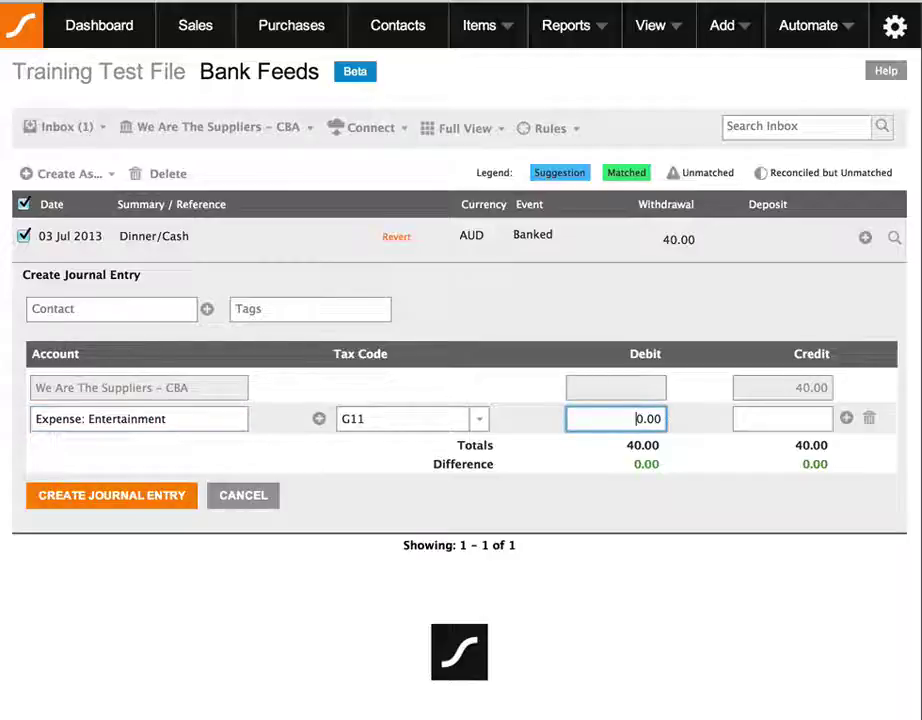
pyautogui.click(743, 418)
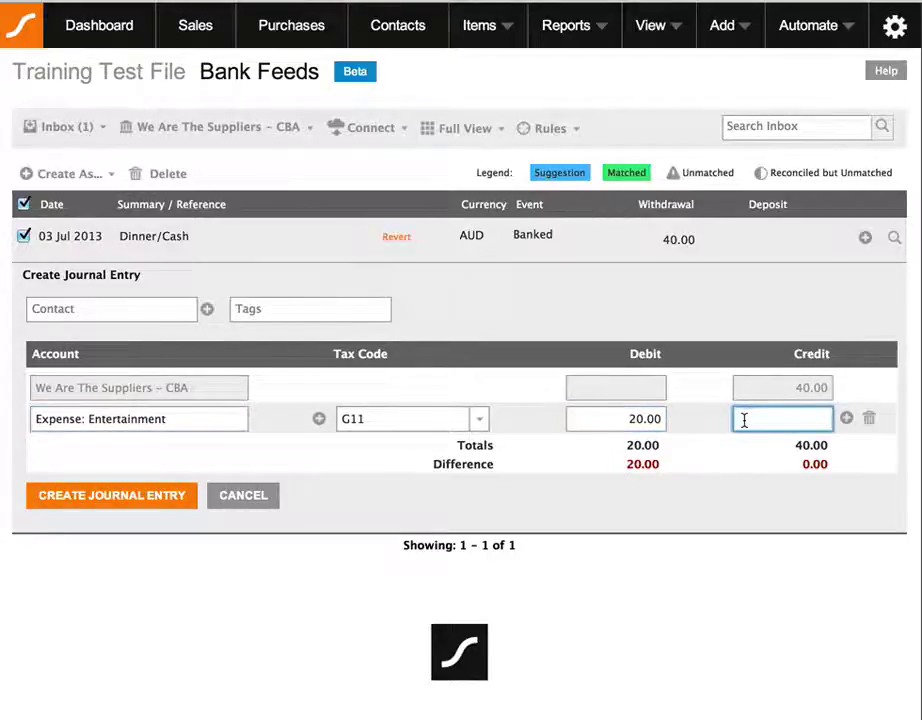
# Step: Add a 20.00 Asset: Petty Cash line with no tax code and create the journal entry
pyautogui.click(846, 418)
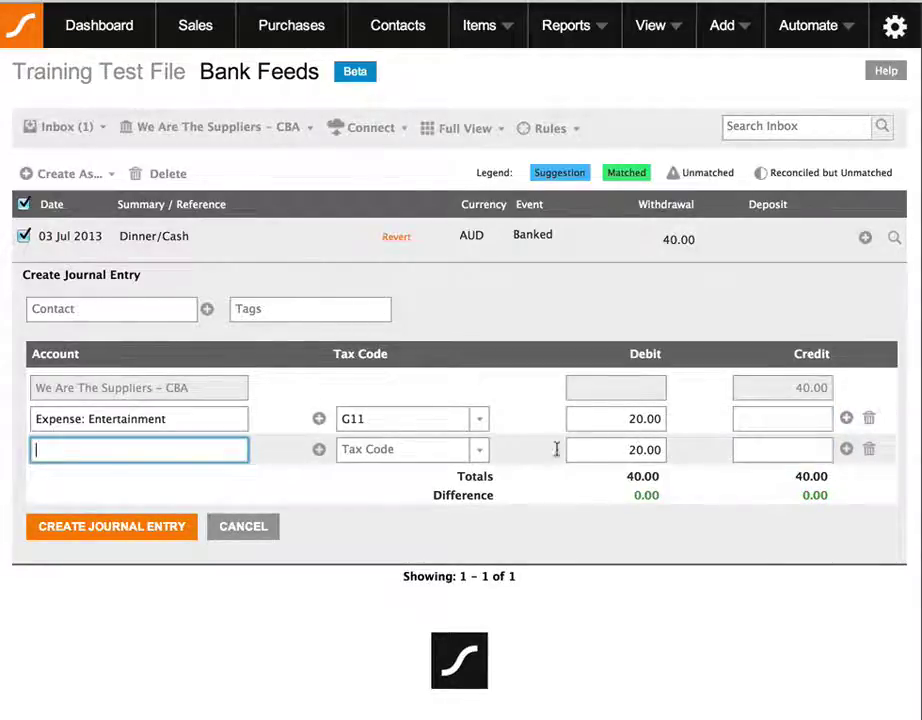
pyautogui.write('p')
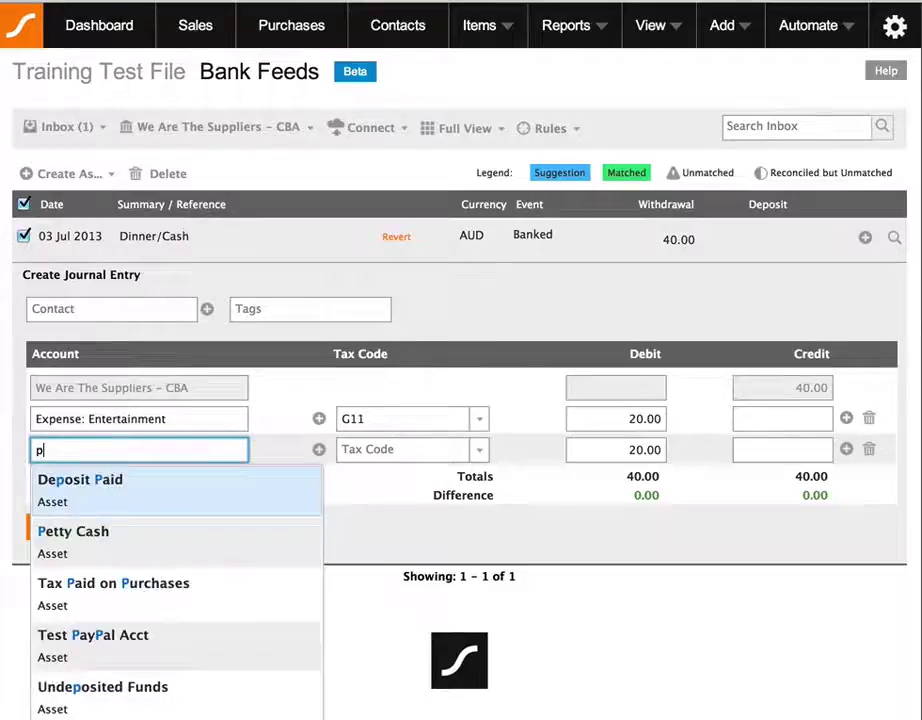
pyautogui.write('etty')
pyautogui.press('Tab')
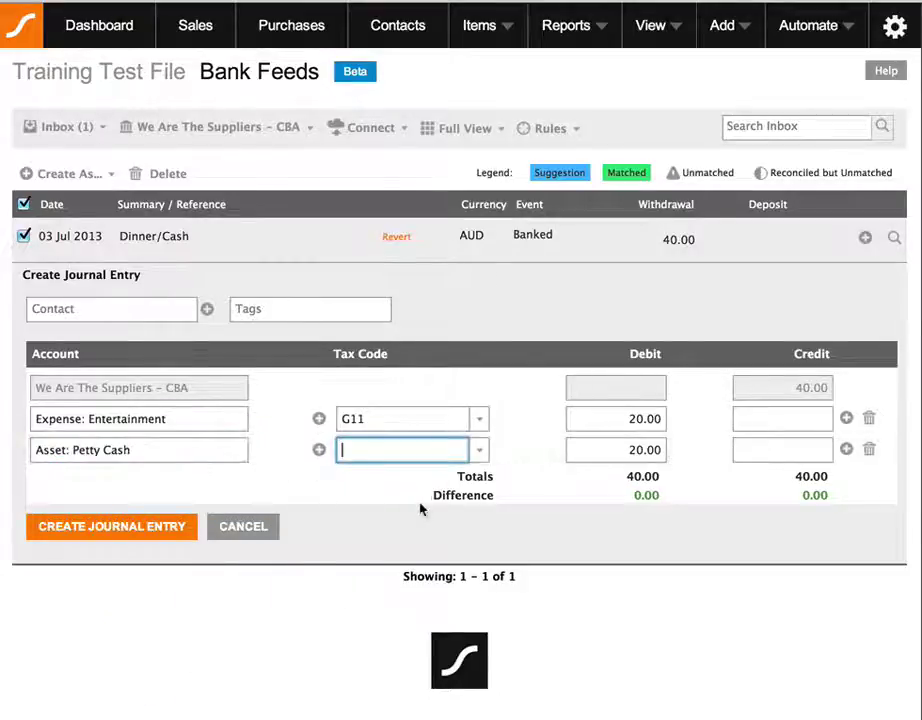
pyautogui.click(529, 468)
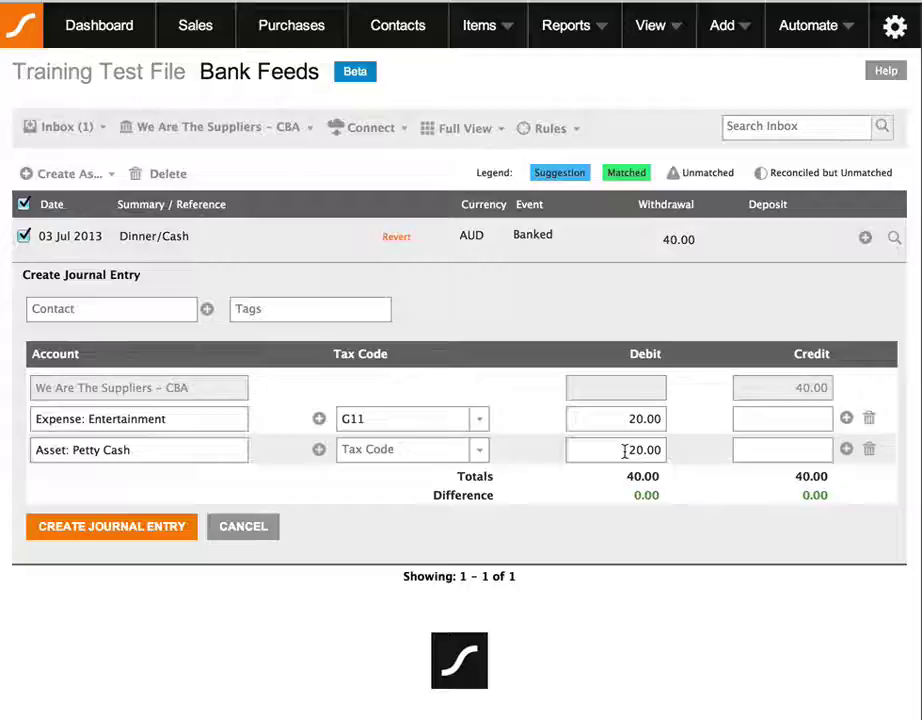
pyautogui.click(97, 528)
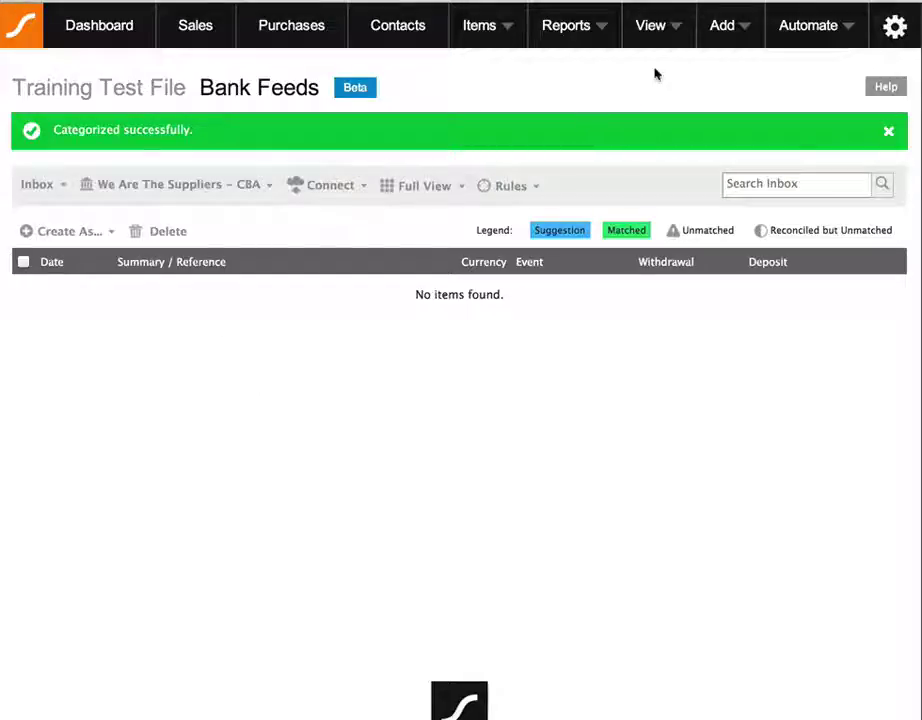
# Step: Review the Dinner/Cash journal in the Journals list and close it unchanged
pyautogui.click(651, 28)
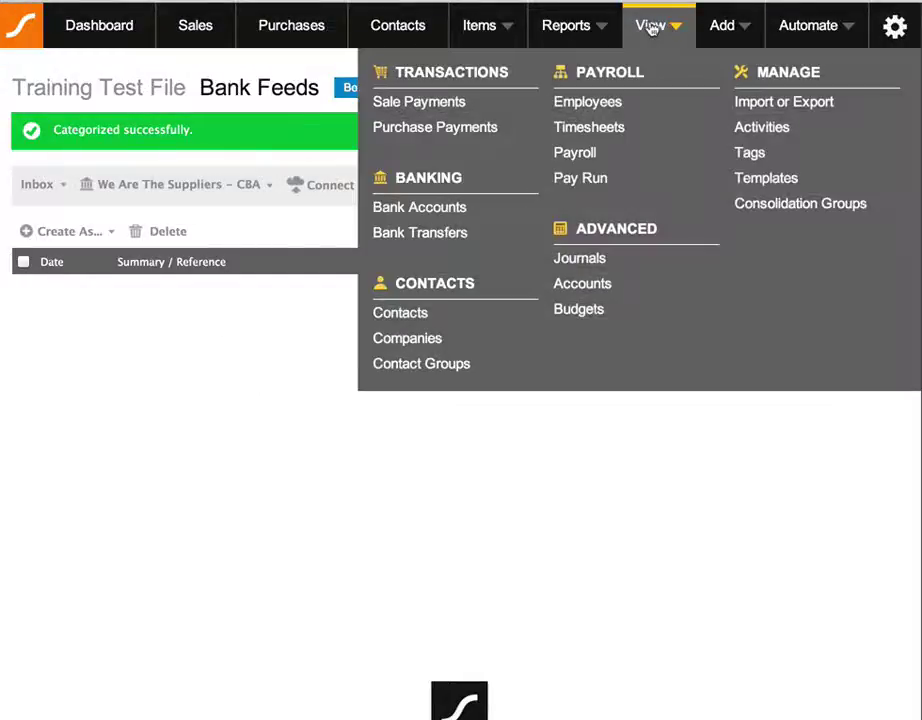
pyautogui.click(587, 261)
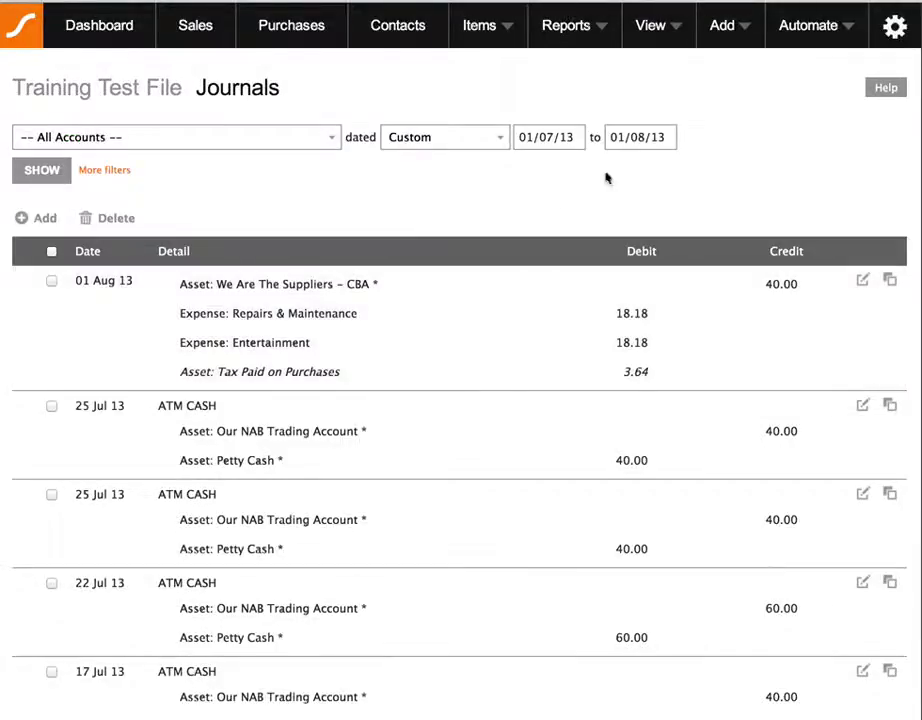
pyautogui.scroll(-5, 607, 216)
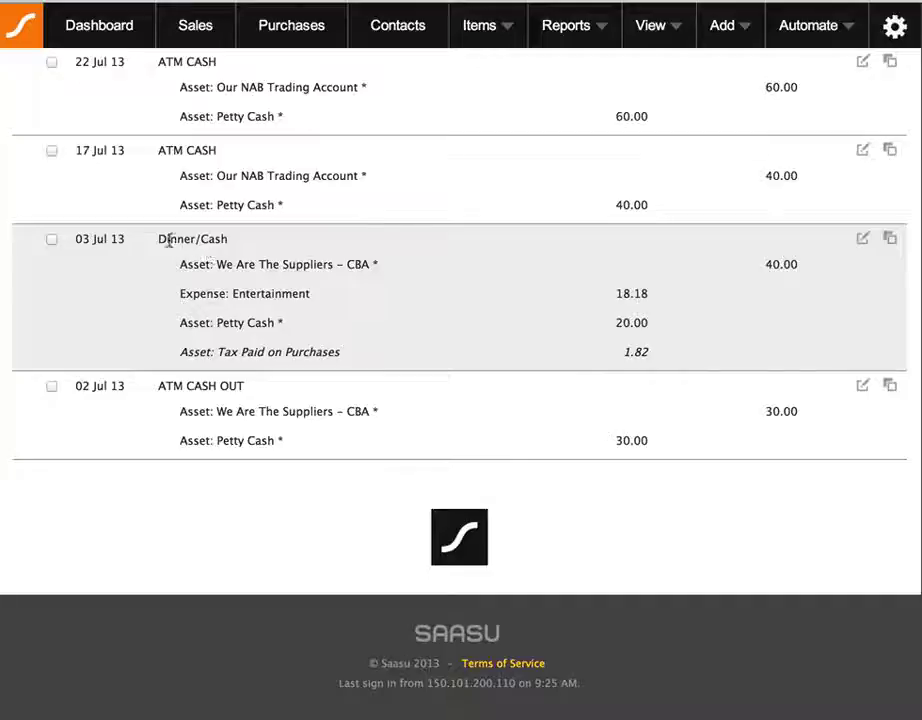
pyautogui.click(863, 240)
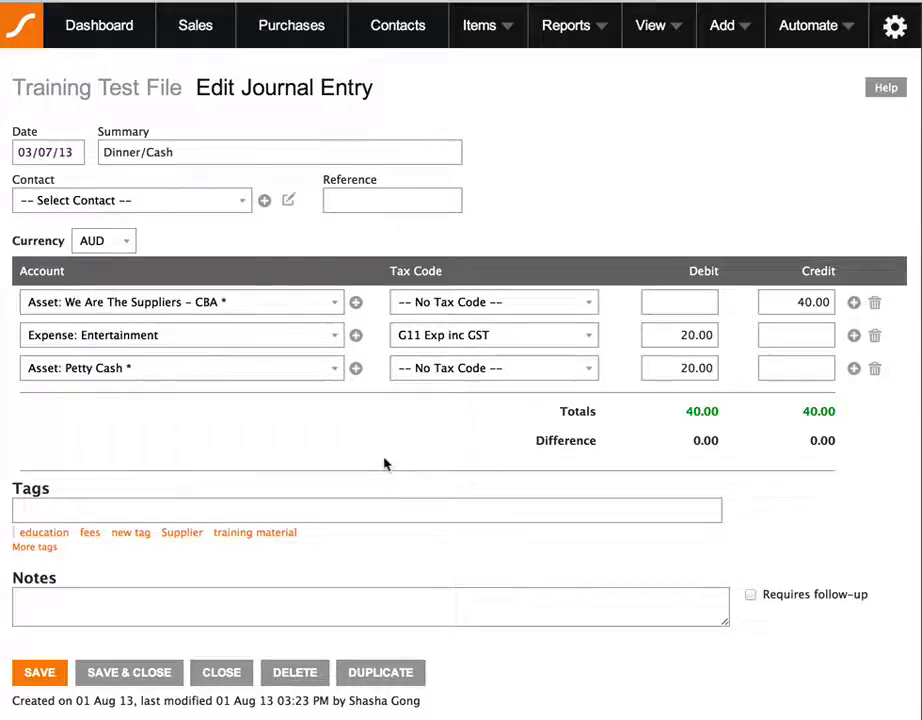
pyautogui.click(218, 675)
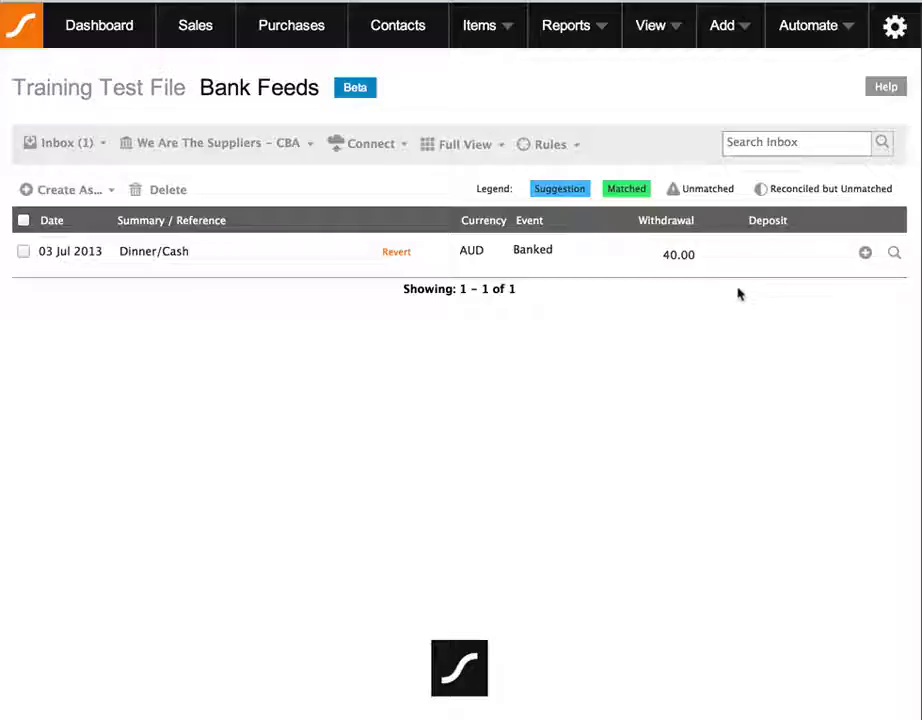
# Step: List unpaid purchases to reconcile against and untick the 20.00 purchase of 03 Jul 2013
pyautogui.click(903, 259)
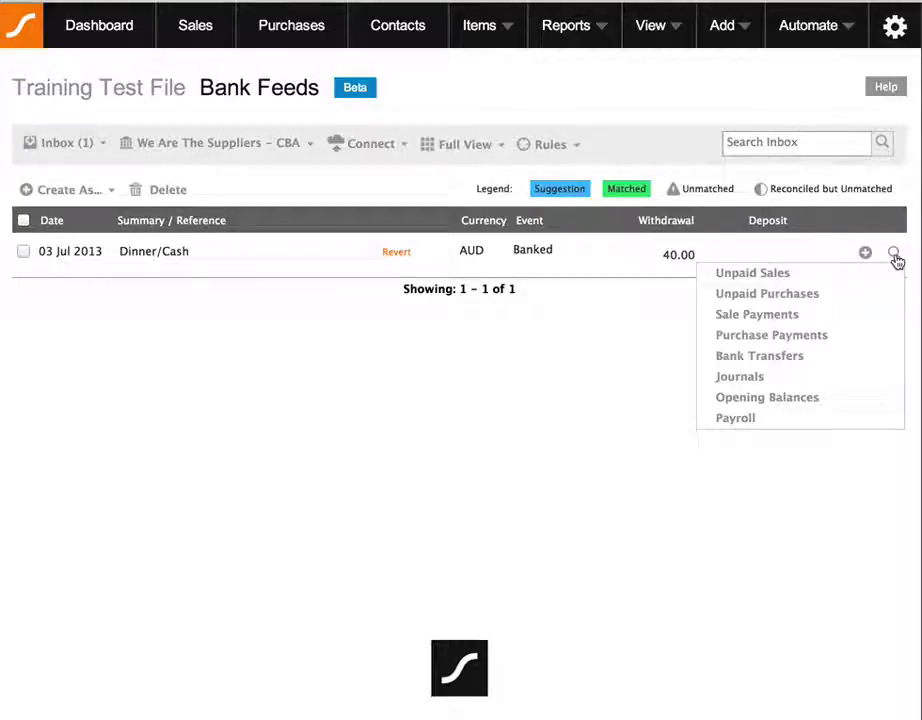
pyautogui.click(732, 302)
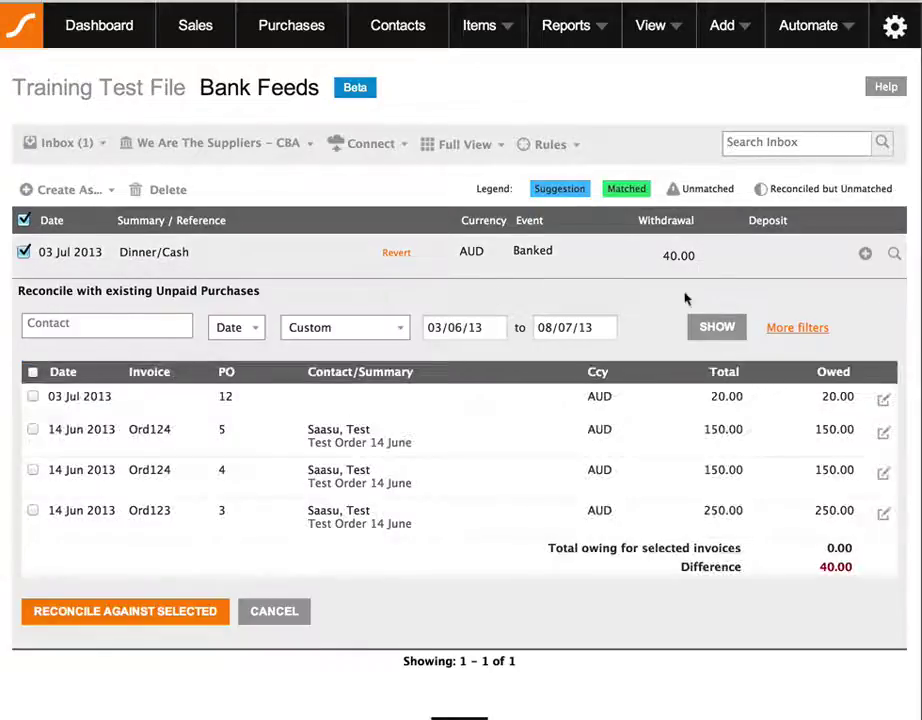
pyautogui.scroll(-1, 432, 302)
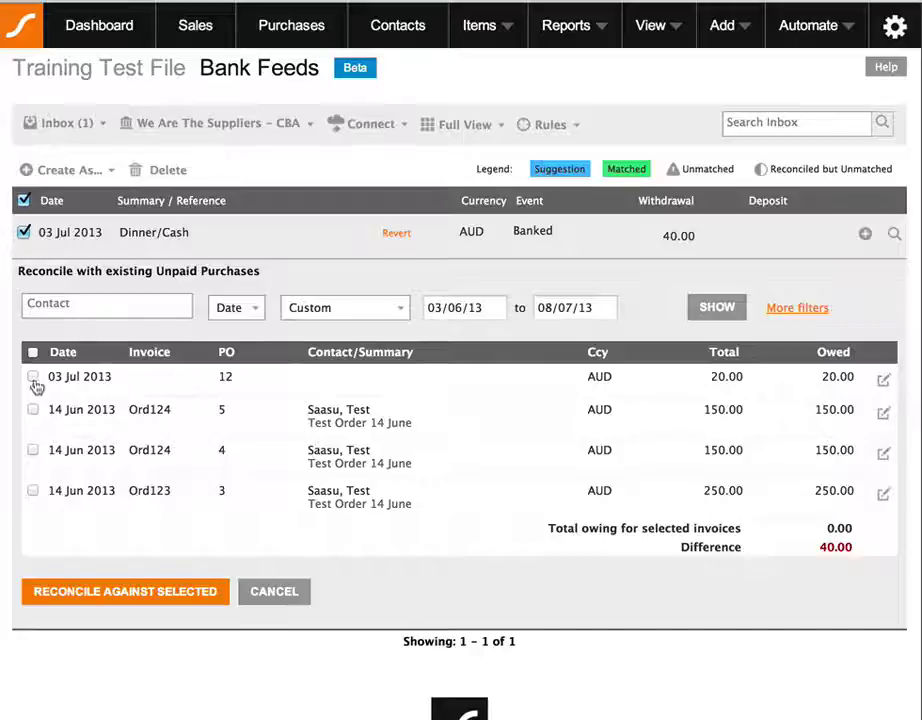
pyautogui.click(33, 377)
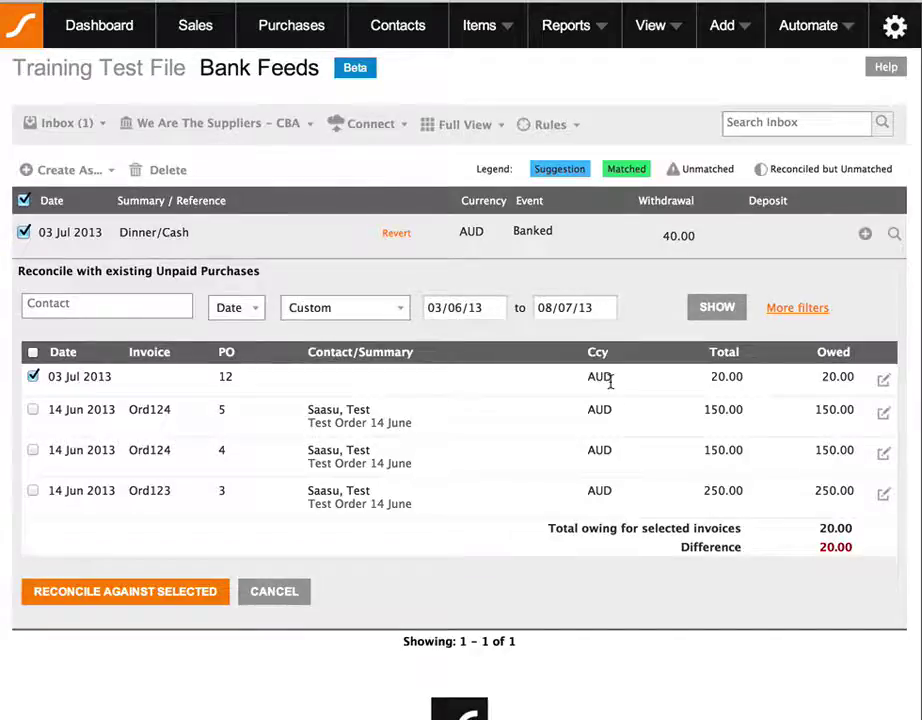
pyautogui.click(887, 387)
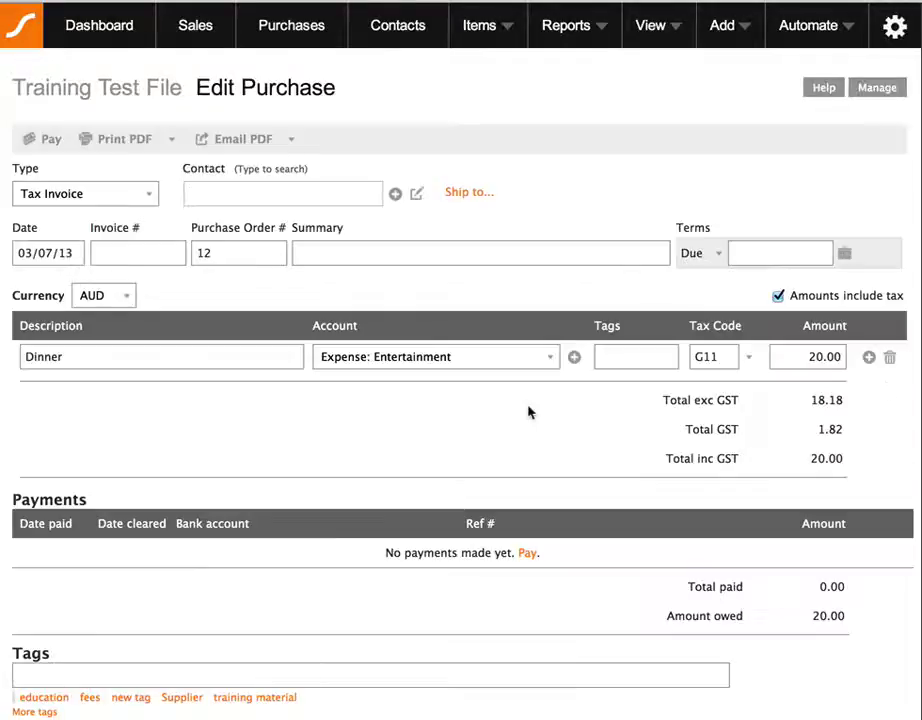
# Step: Check the Dinner line's description on the PO 12 purchase, leaving it unchanged
pyautogui.click(91, 360)
pyautogui.click(458, 428)
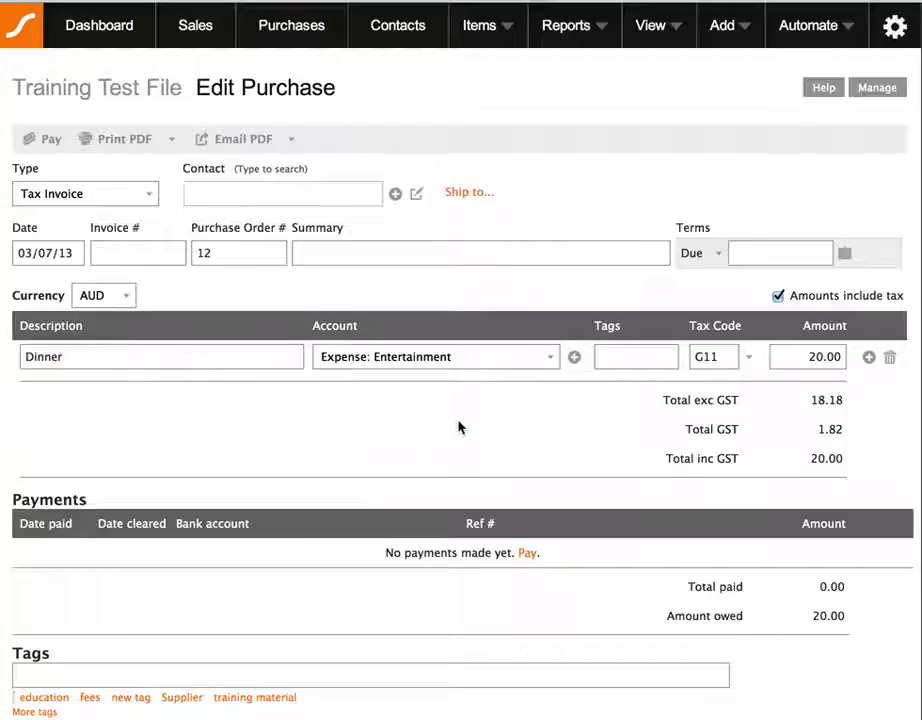
pyautogui.scroll(-2, 344, 344)
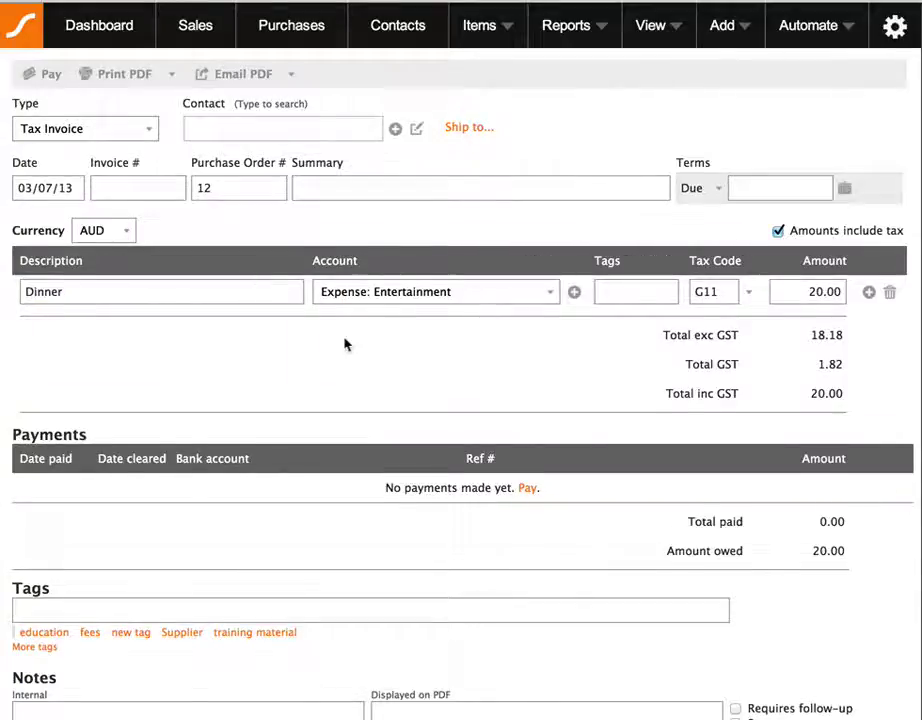
pyautogui.scroll(-5, 344, 344)
pyautogui.scroll(-1, 344, 344)
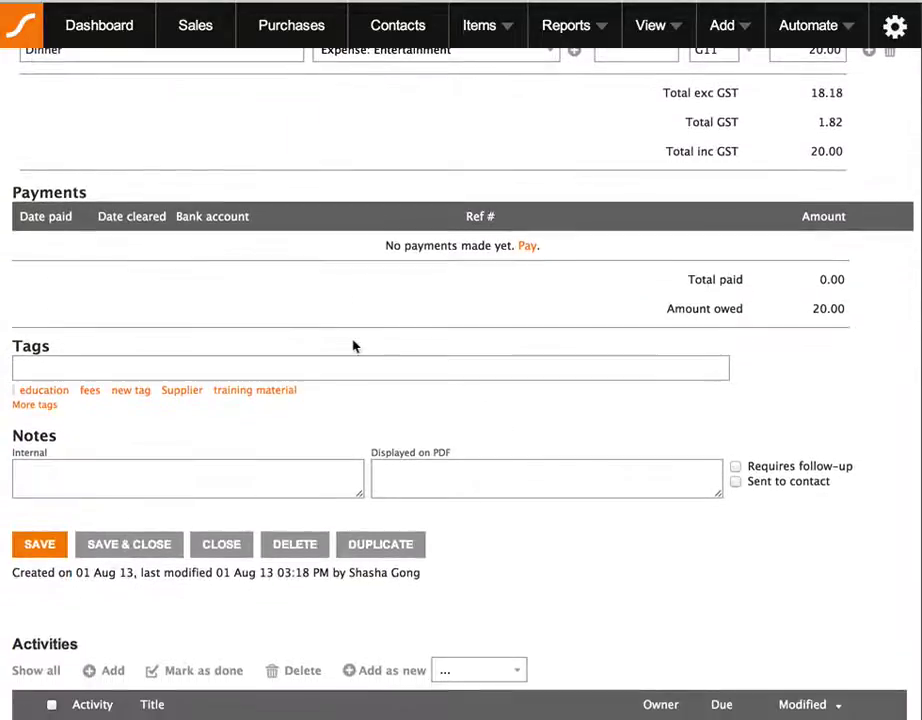
# Step: Duplicate the Dinner purchase as a 3 July 2013 'Cash Out' purchase under Expense: Sundry Expenses and save
pyautogui.click(383, 547)
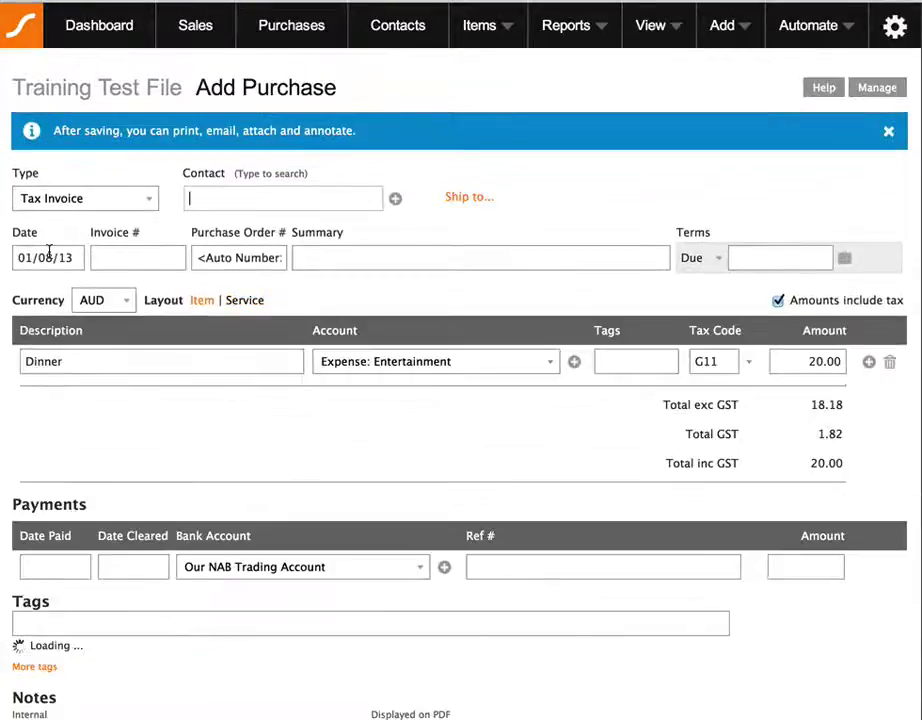
pyautogui.click(49, 252)
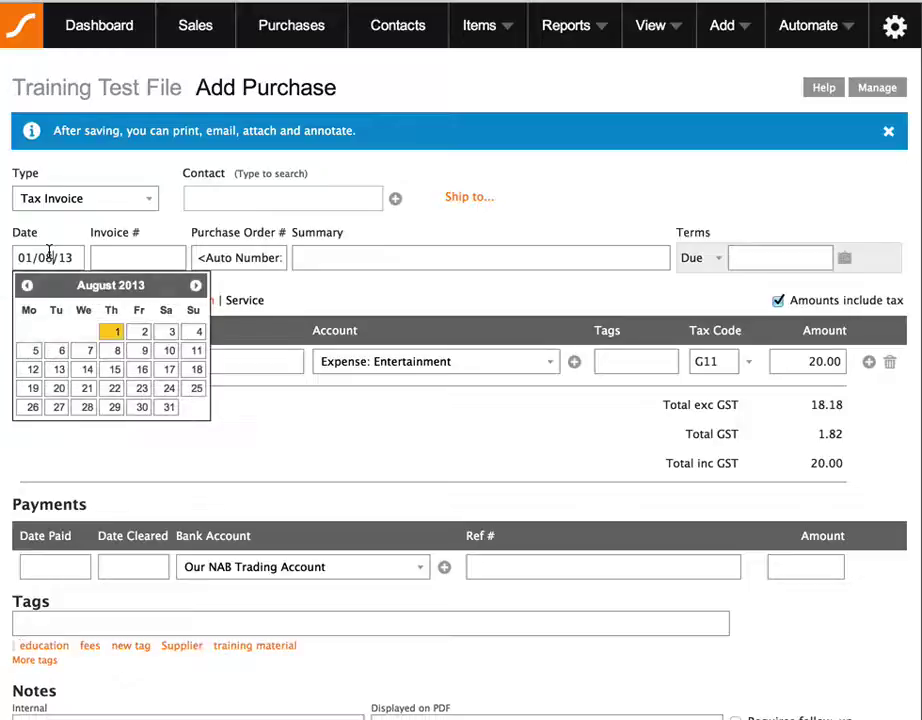
pyautogui.click(27, 285)
pyautogui.click(86, 333)
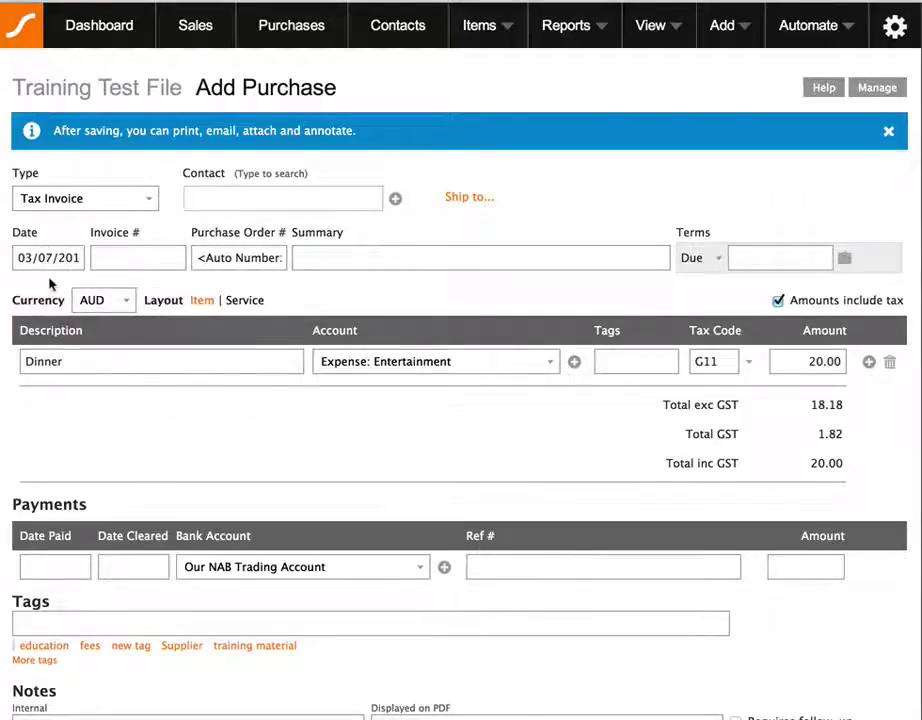
pyautogui.click(143, 362)
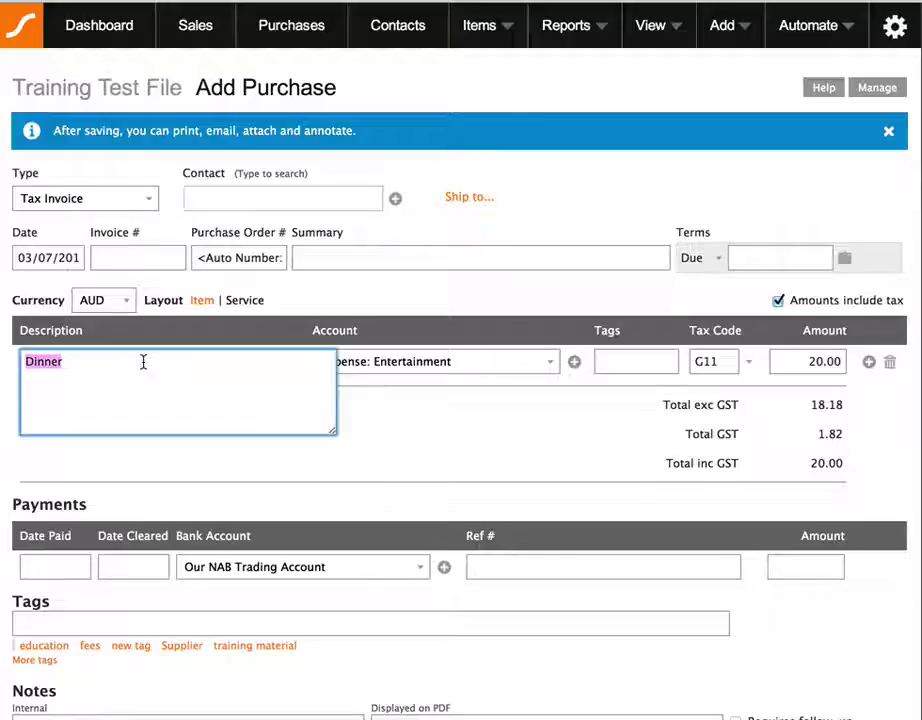
pyautogui.write('Cas')
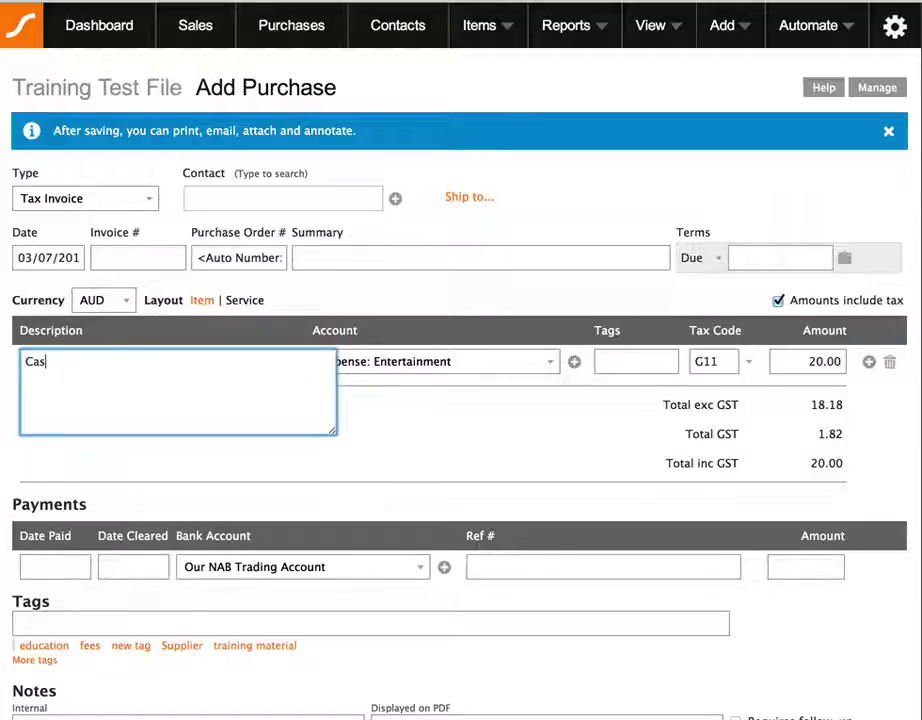
pyautogui.write('h Out')
pyautogui.click(405, 442)
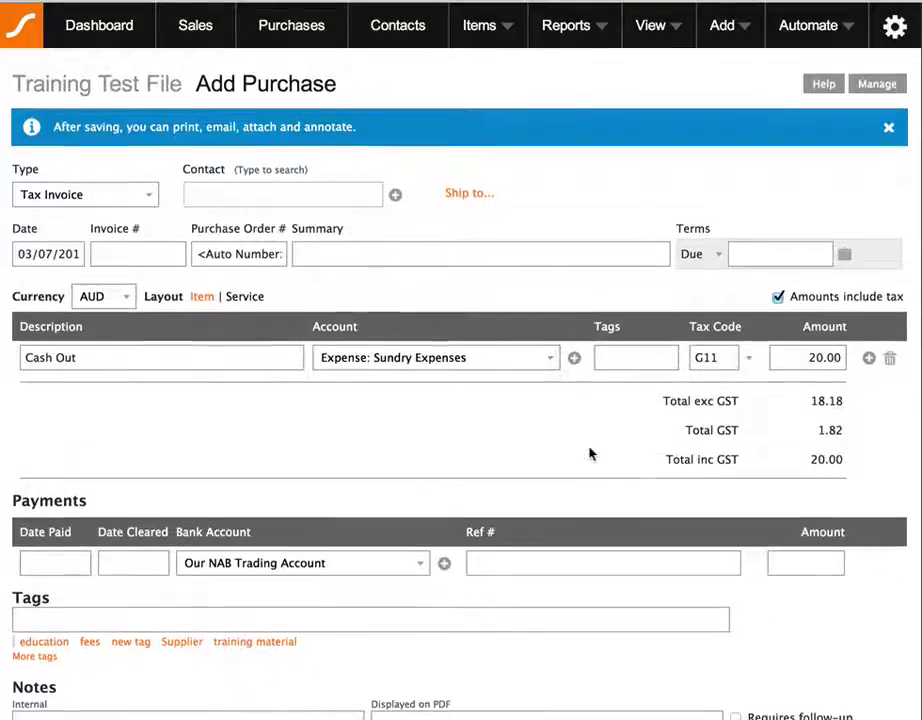
pyautogui.scroll(-5, 590, 452)
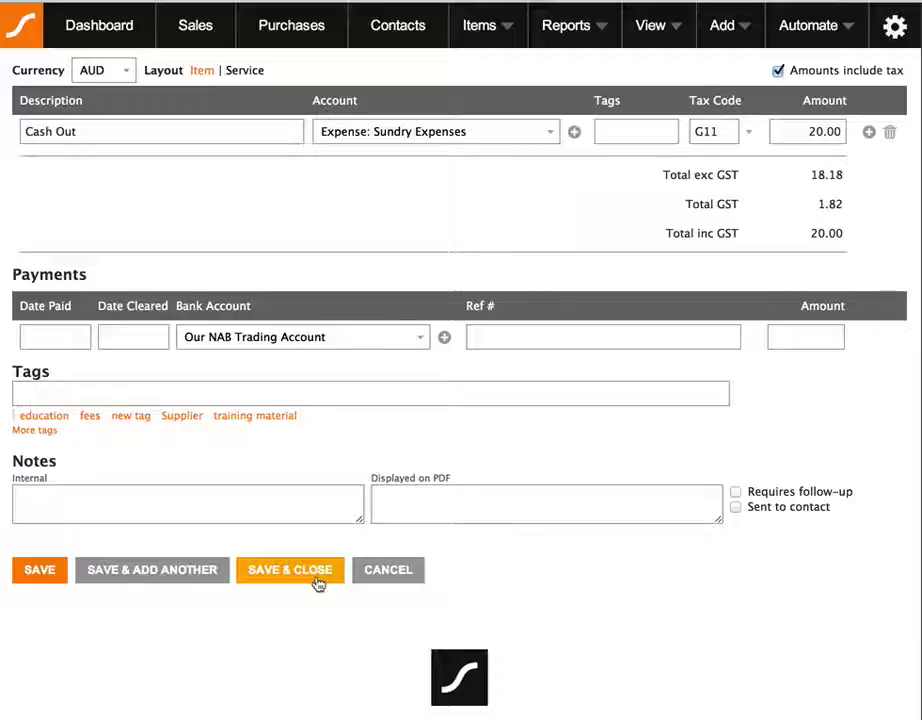
pyautogui.click(317, 583)
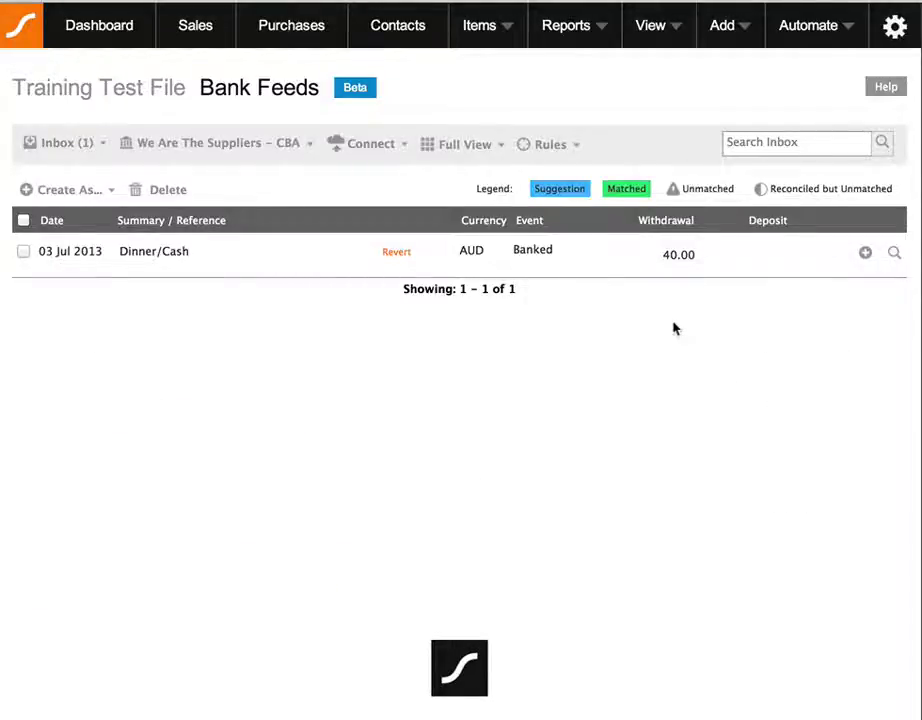
# Step: Match the 40.00 withdrawal to unpaid purchases PO 12 and PO 14 and reconcile against them
pyautogui.click(897, 256)
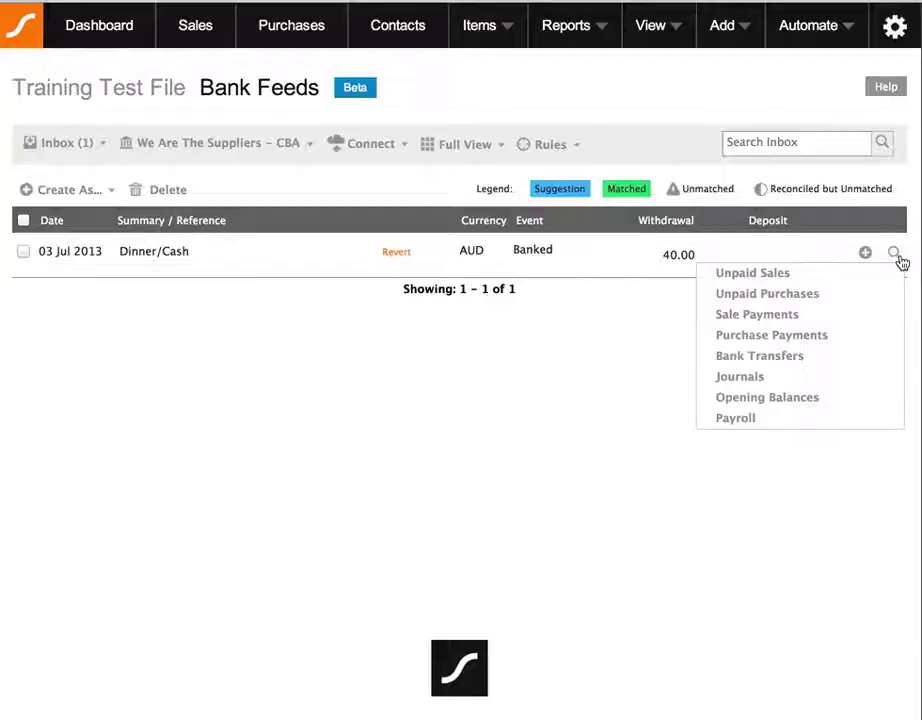
pyautogui.click(790, 298)
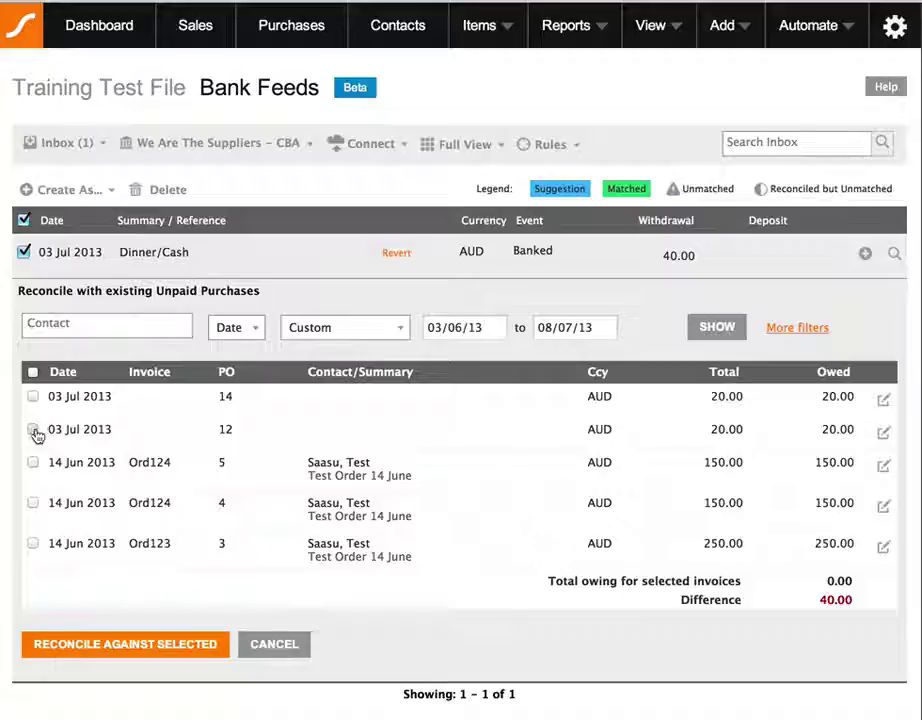
pyautogui.click(33, 430)
pyautogui.click(33, 396)
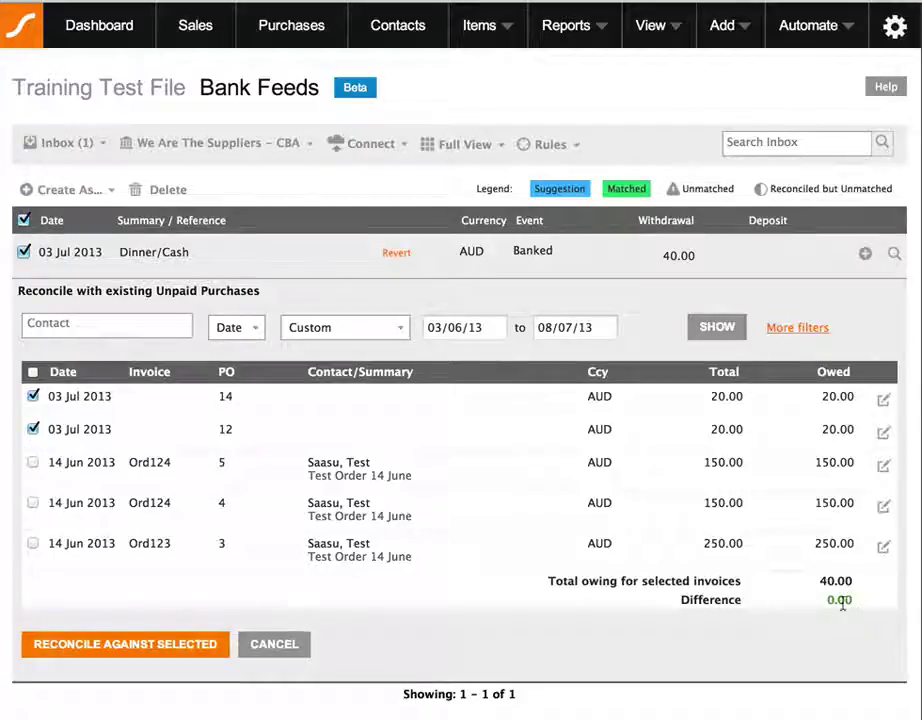
pyautogui.click(164, 645)
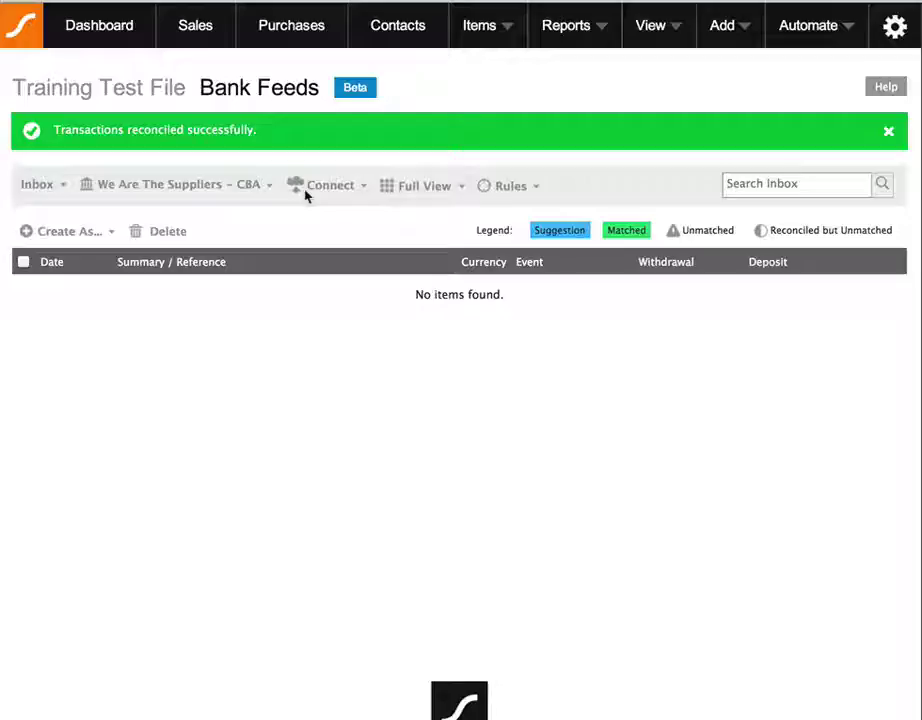
# Step: Filter the Purchases list to show only paid purchases
pyautogui.click(298, 27)
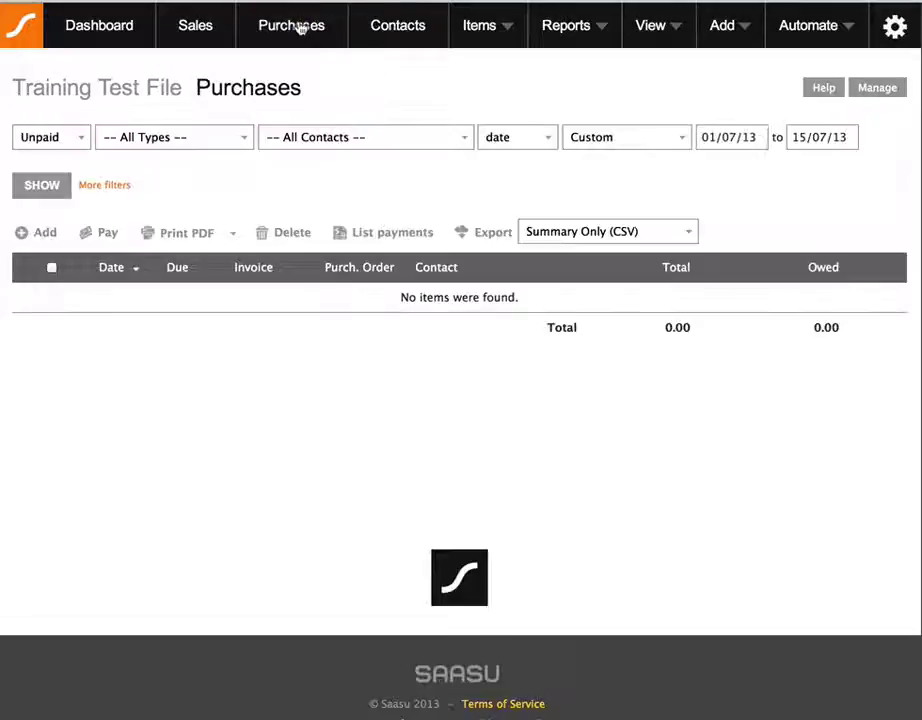
pyautogui.click(82, 134)
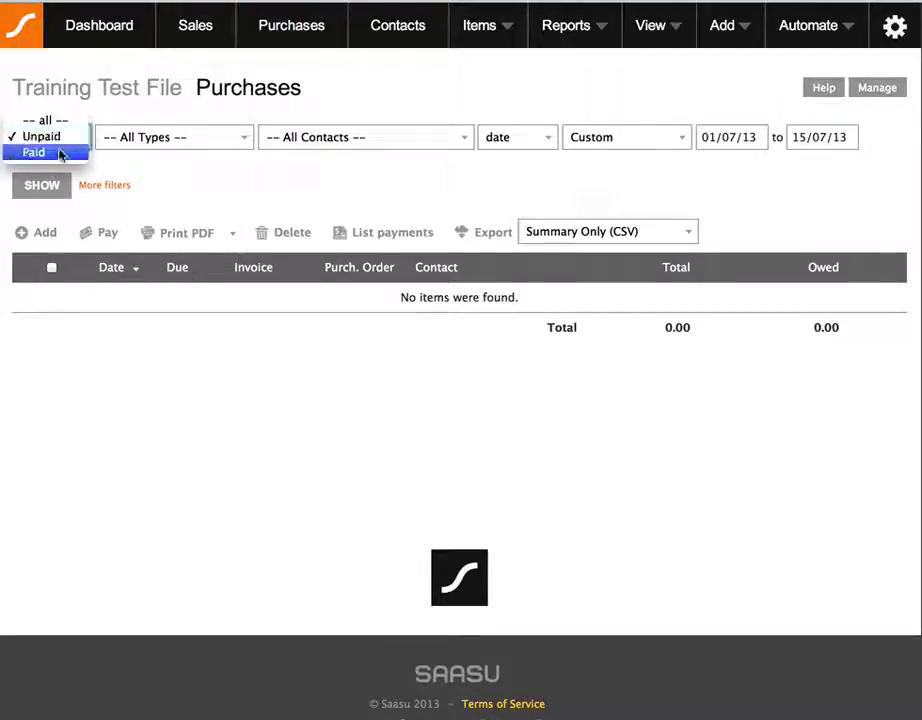
pyautogui.click(62, 152)
pyautogui.click(44, 187)
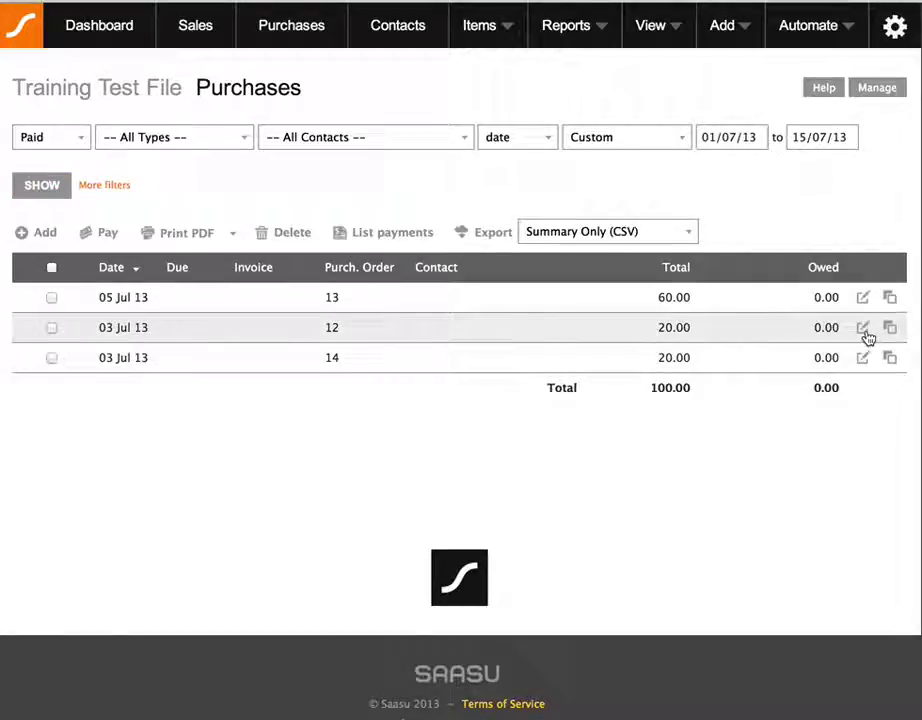
# Step: Open paid purchase PO 12 and then its 40.00 Dinner/Cash payment record
pyautogui.click(864, 330)
pyautogui.scroll(-1, 868, 343)
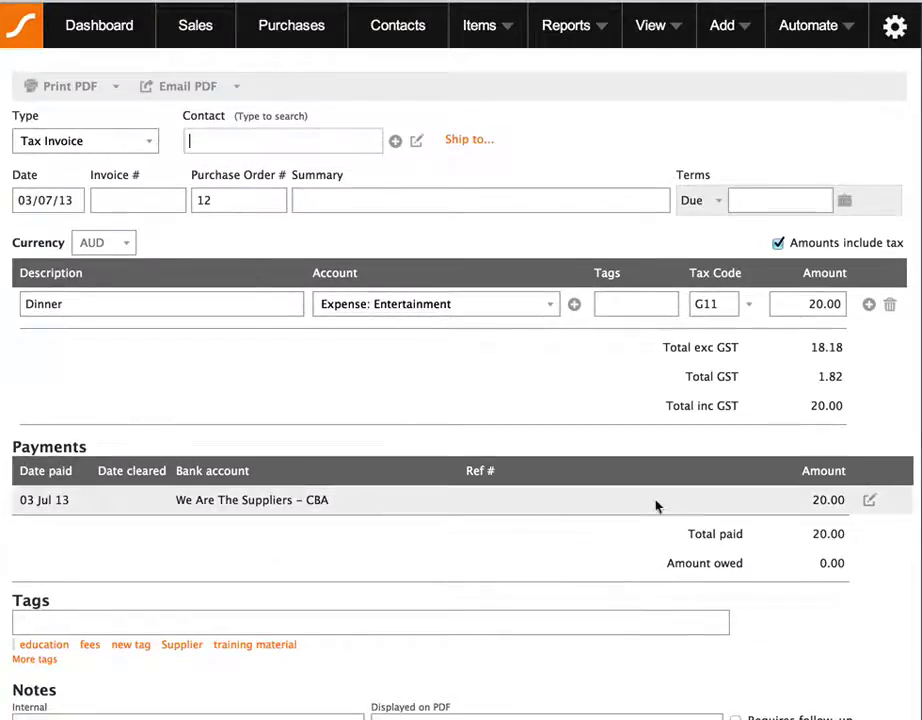
pyautogui.click(870, 502)
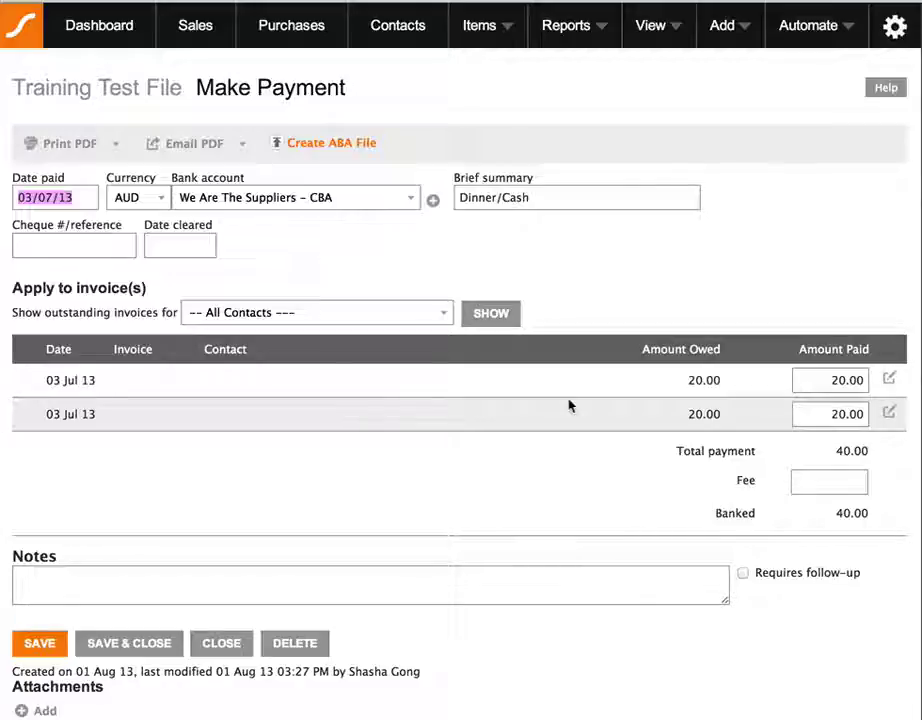
pyautogui.scroll(-2, 568, 405)
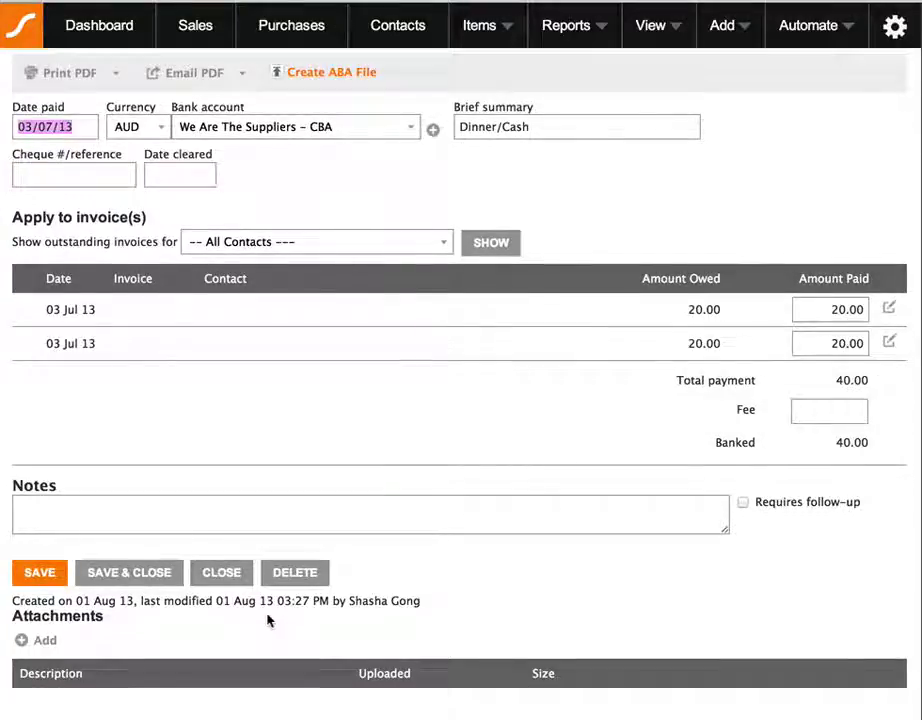